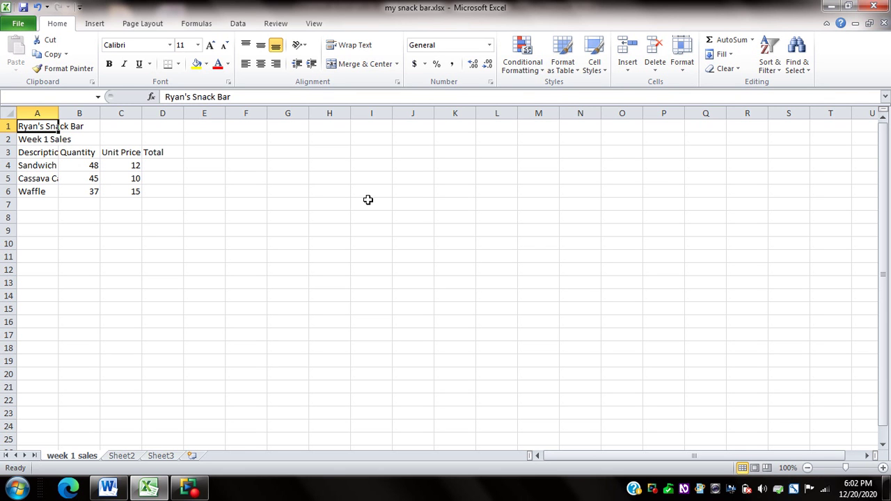
- Review the Week 1 Sales subtitle, the column headers and the three item names
{"action": "key", "text": "Down"}
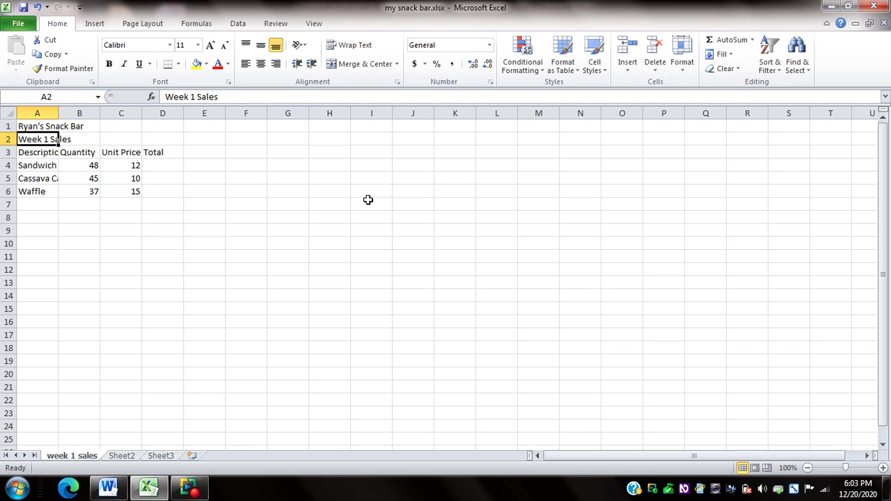
{"action": "key", "text": "Down"}
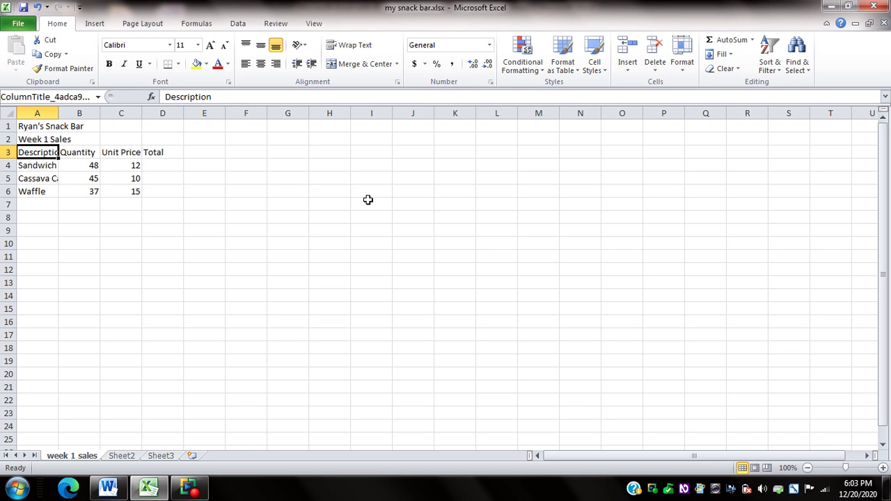
{"action": "key", "text": "Right"}
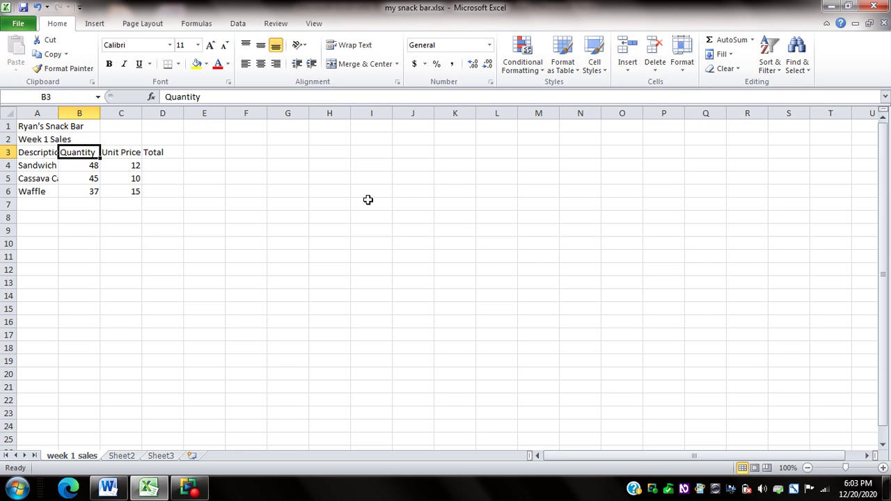
{"action": "key", "text": "Right"}
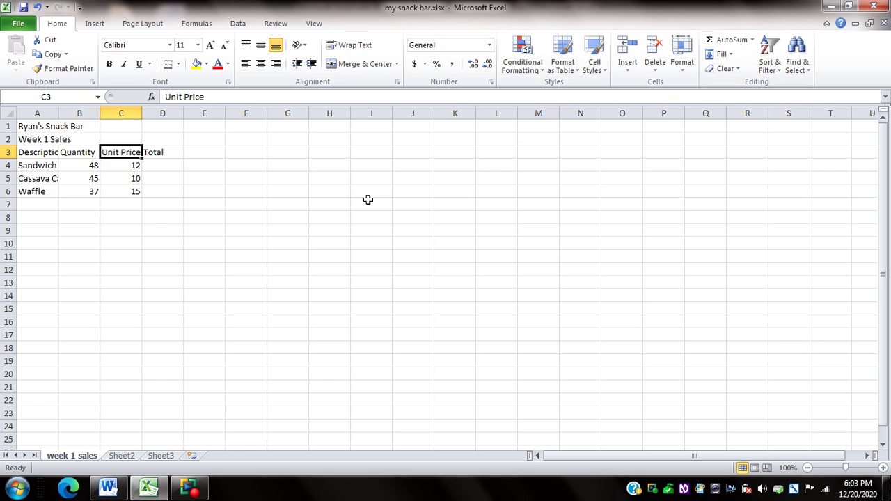
{"action": "key", "text": "Right"}
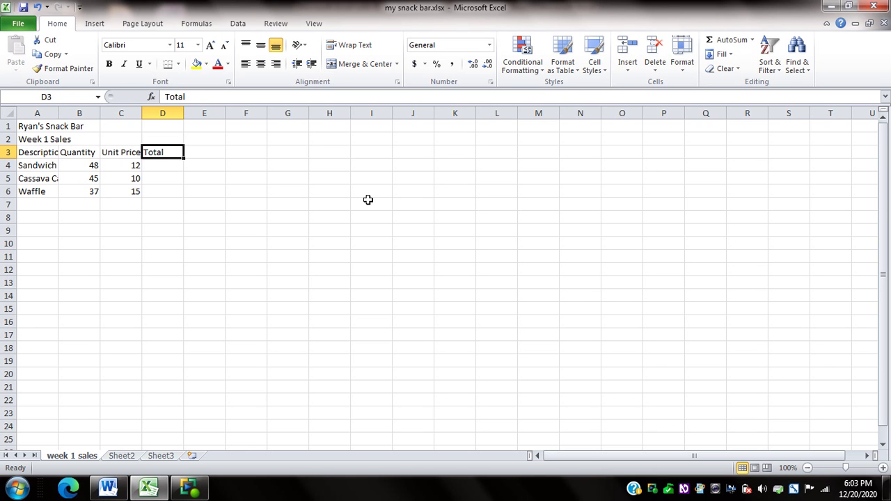
{"action": "key", "text": "Home"}
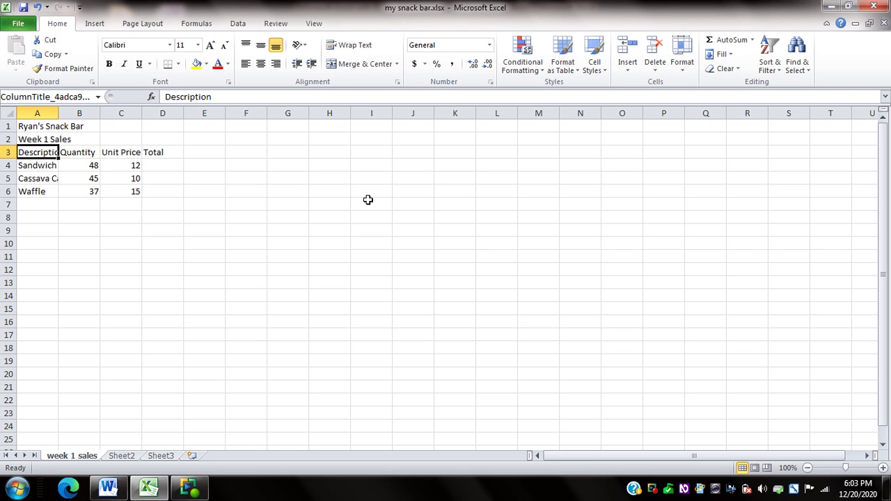
{"action": "key", "text": "Down"}
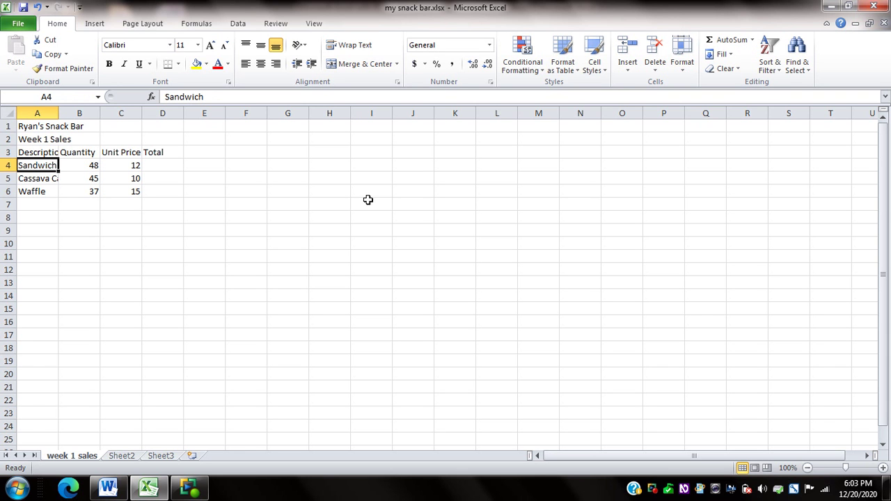
{"action": "key", "text": "Down"}
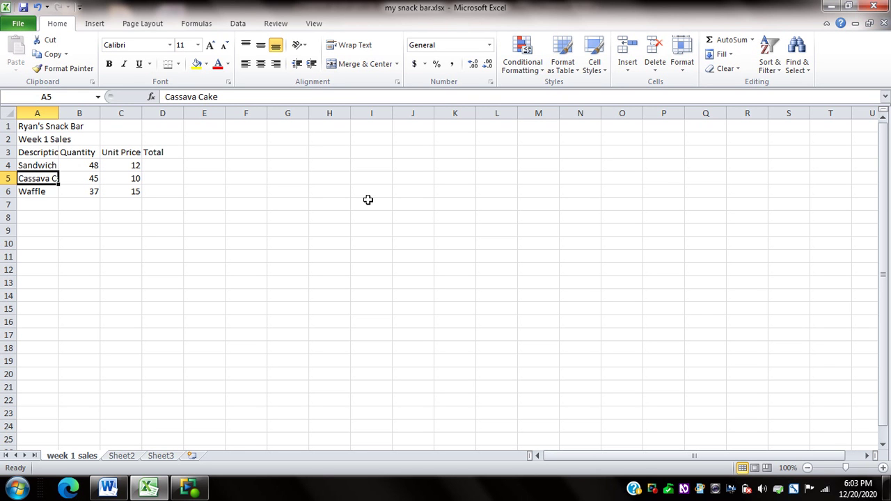
{"action": "key", "text": "Down"}
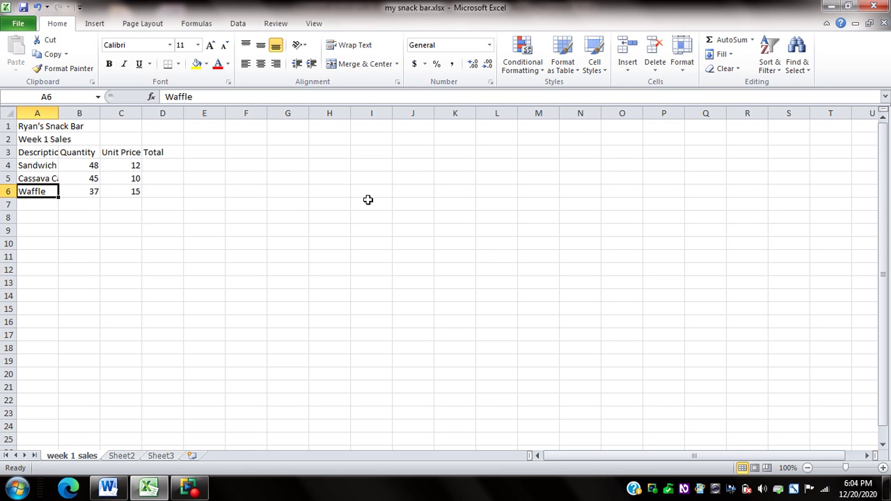
- Check the quantities (37, 45, 48) and unit prices (12, 10, 15), then return to A1
{"action": "key", "text": "Right"}
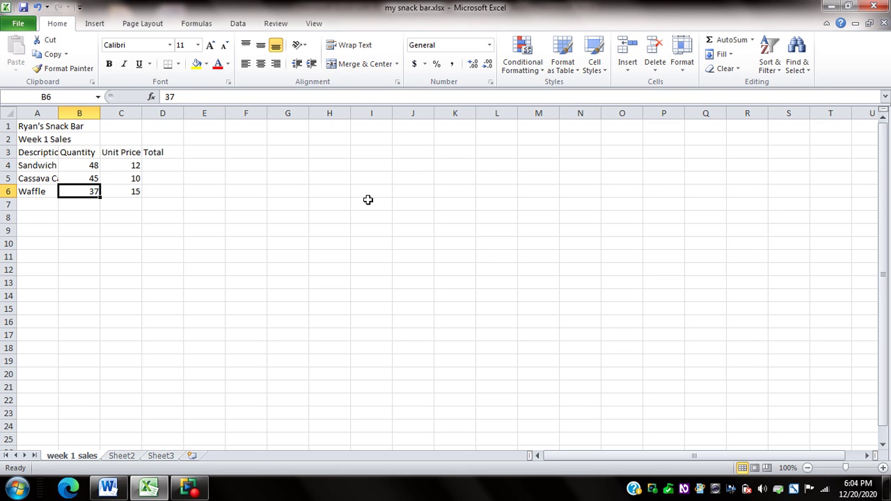
{"action": "key", "text": "Up"}
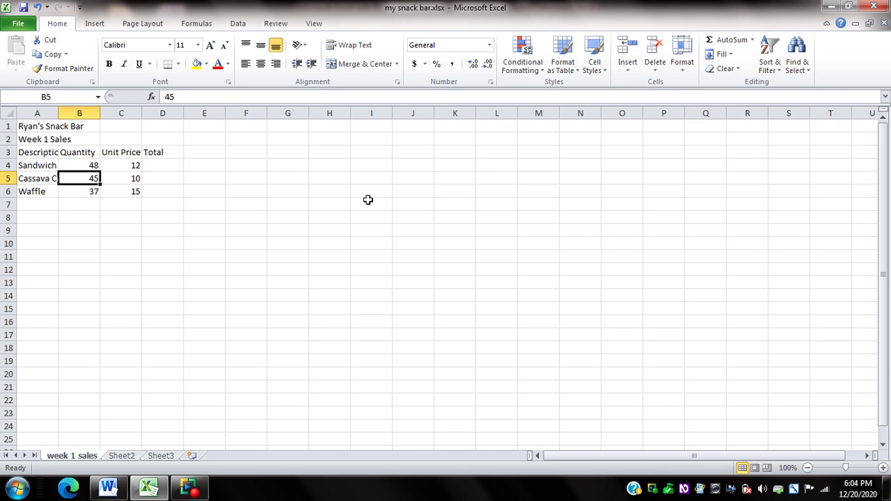
{"action": "key", "text": "Up"}
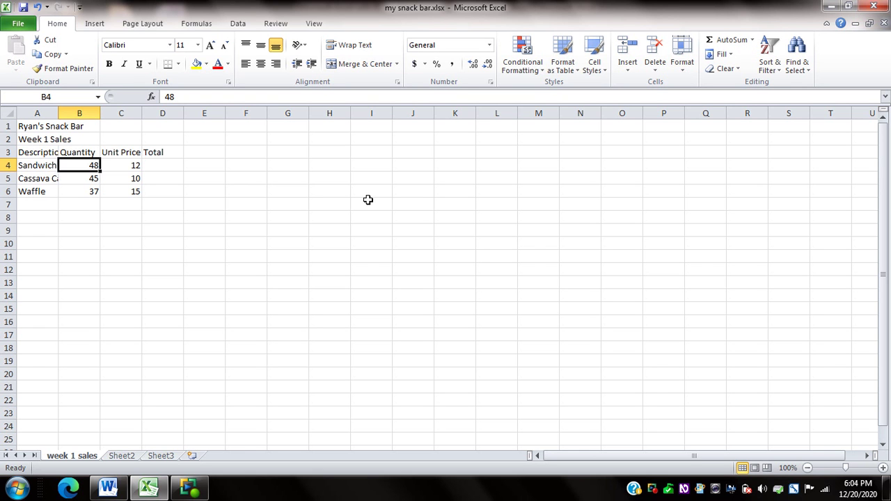
{"action": "key", "text": "Right"}
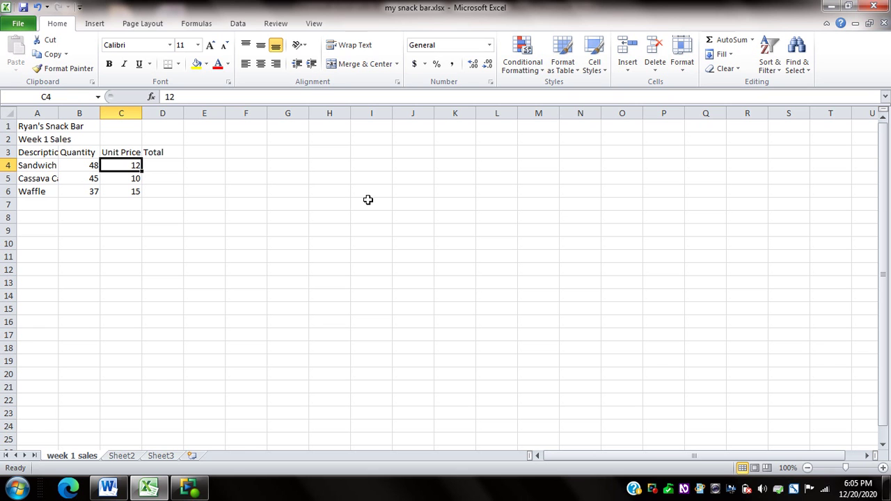
{"action": "key", "text": "Down"}
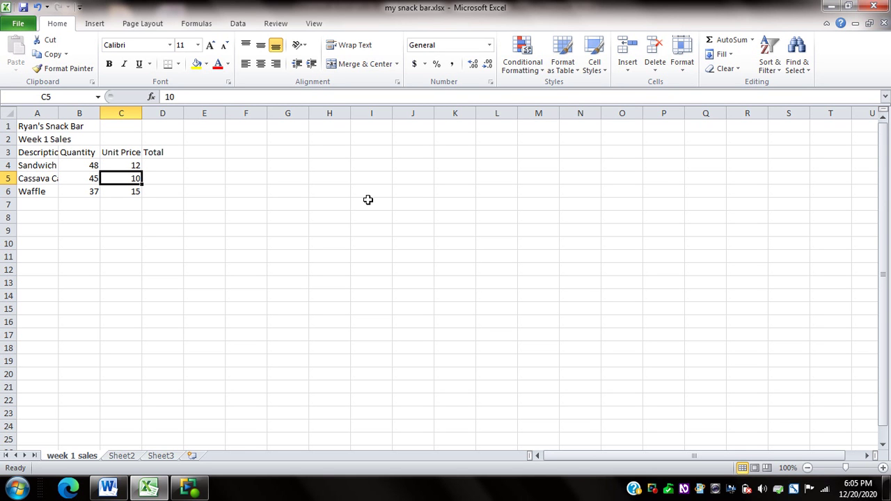
{"action": "key", "text": "Down"}
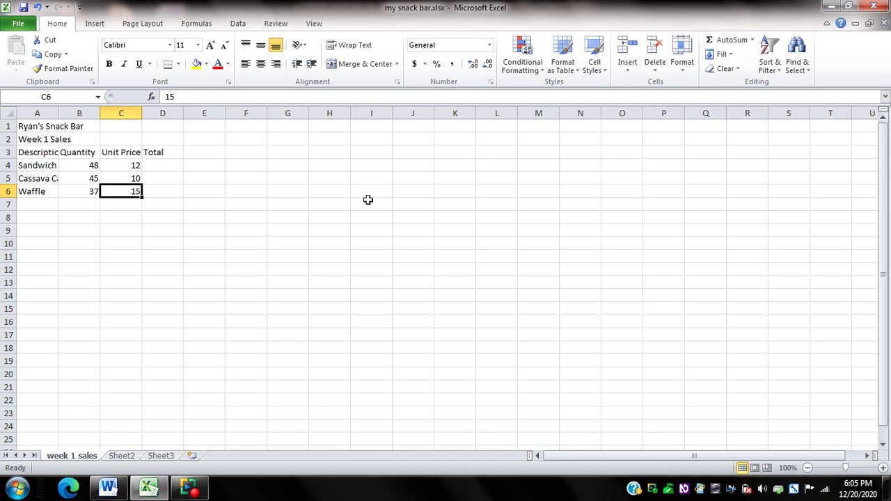
{"action": "key", "text": "ctrl+Home"}
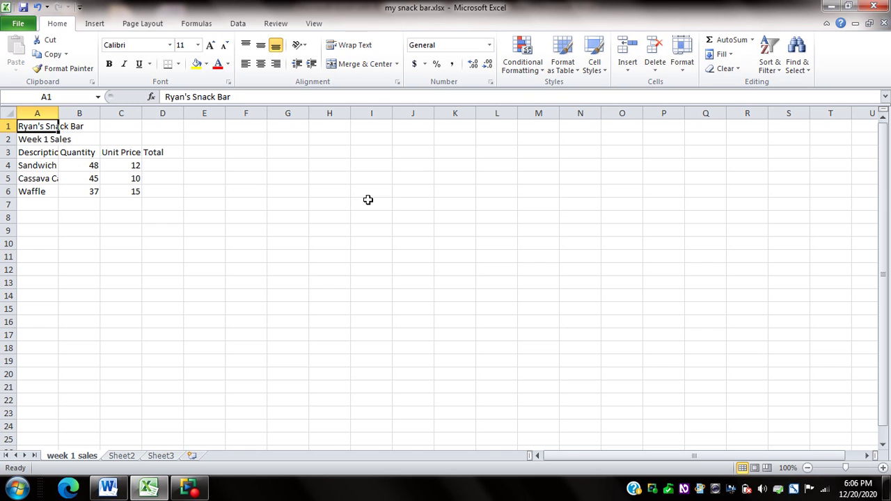
- Enter =A1 in D1 so it mirrors the snack bar title
{"action": "key", "text": "Right"}
{"action": "key", "text": "Right"}
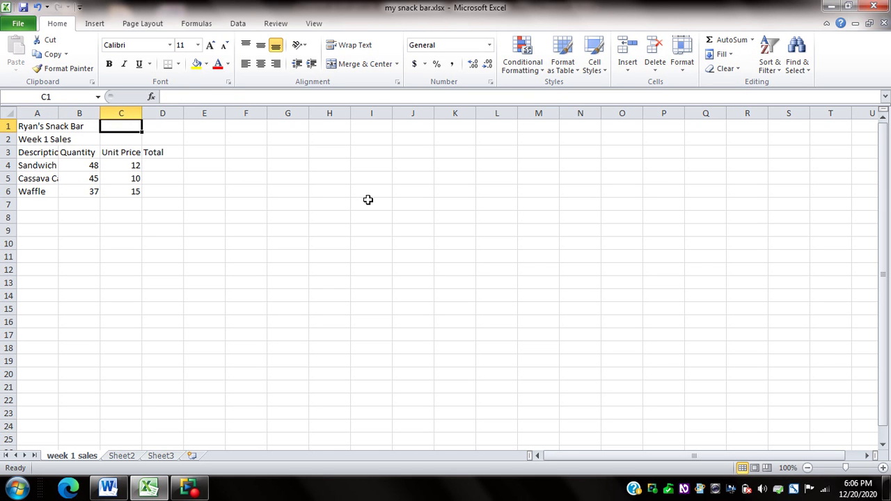
{"action": "key", "text": "Right"}
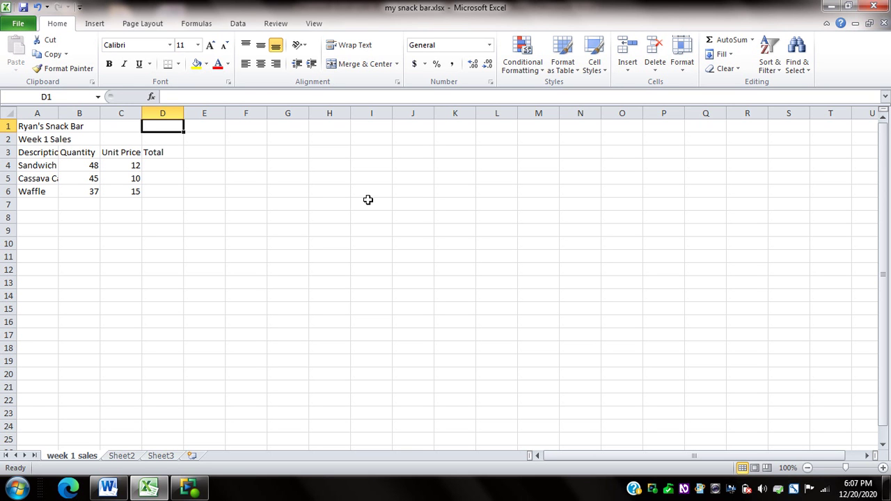
{"action": "type", "text": "=a1"}
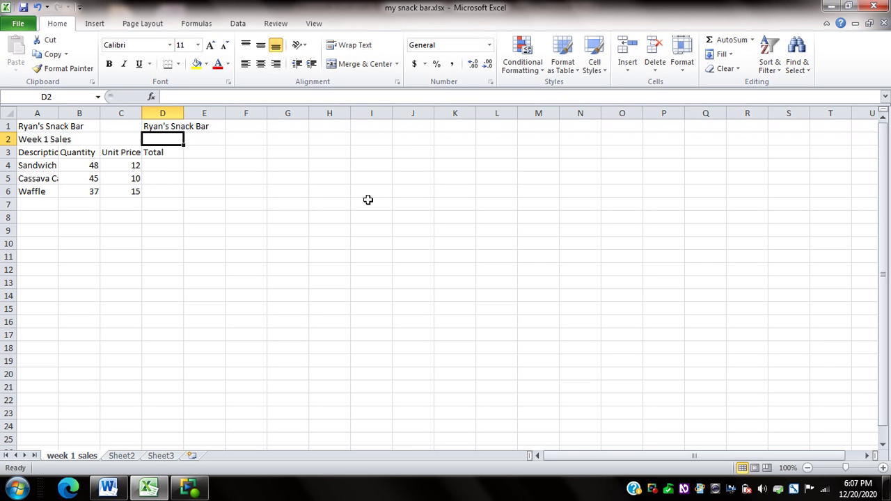
{"action": "key", "text": "Return"}
{"action": "key", "text": "Up"}
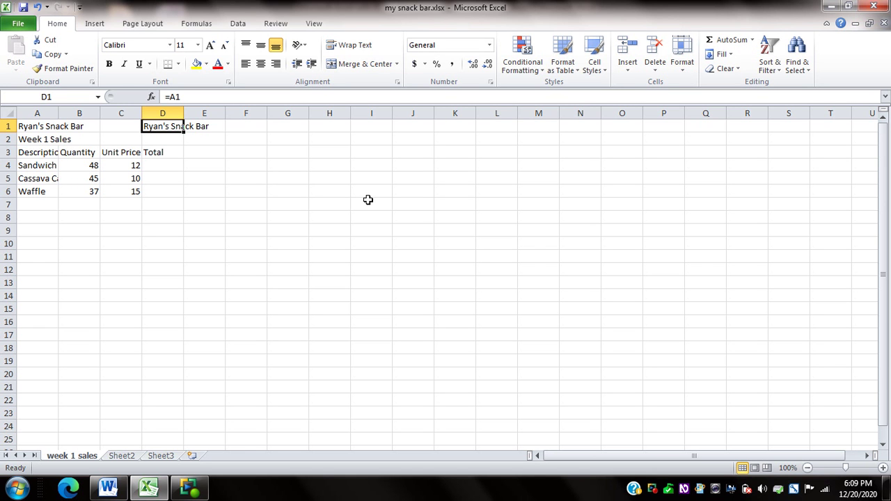
- Enter =B4*C4 in D4 to give a Sandwich total of 576
{"action": "key", "text": "Down"}
{"action": "key", "text": "Down"}
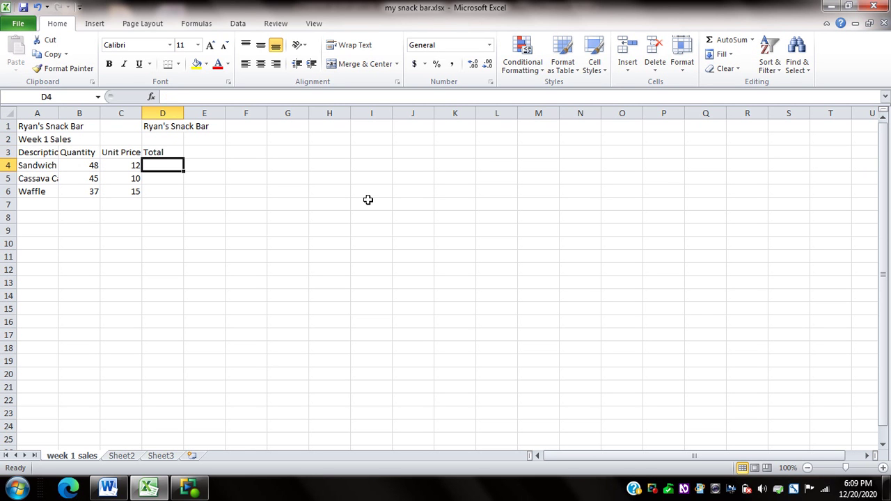
{"action": "key", "text": "Down"}
{"action": "type", "text": "="}
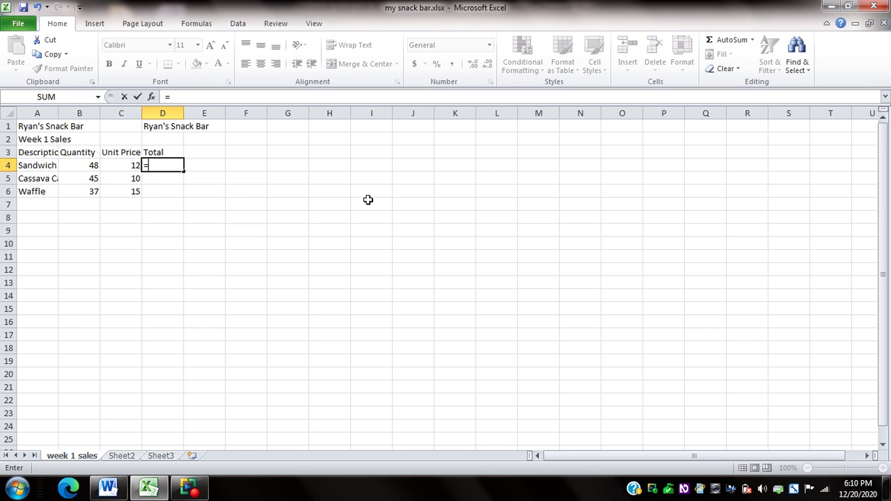
{"action": "type", "text": "b4*c4"}
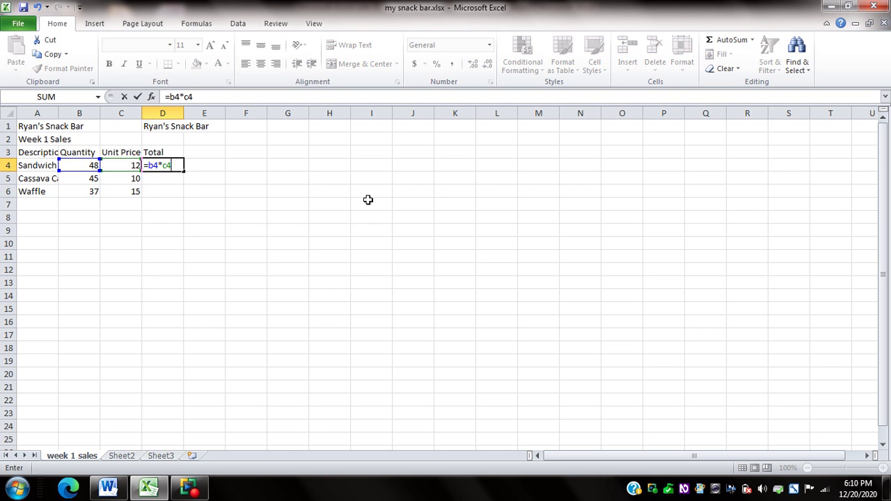
{"action": "key", "text": "Return"}
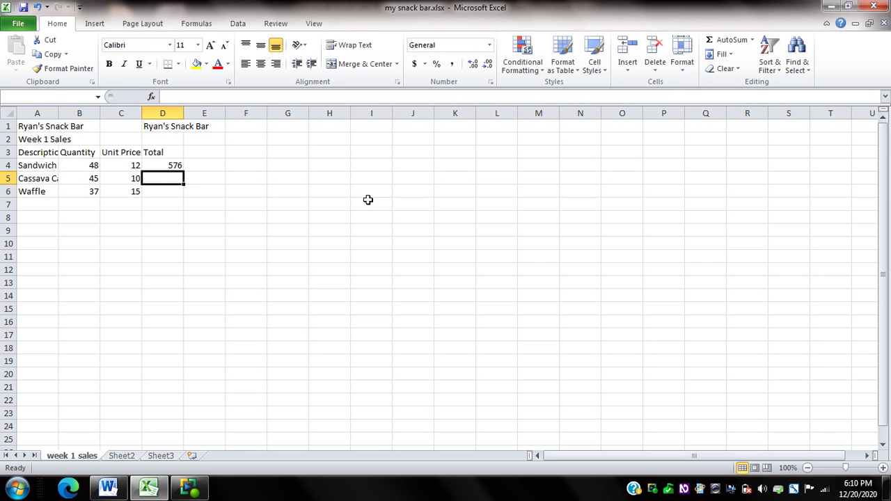
{"action": "key", "text": "Up"}
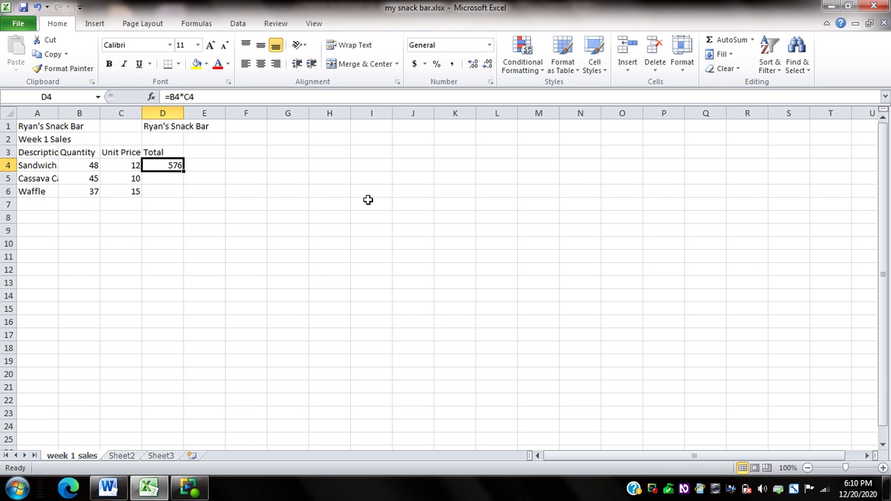
{"action": "key", "text": "Down"}
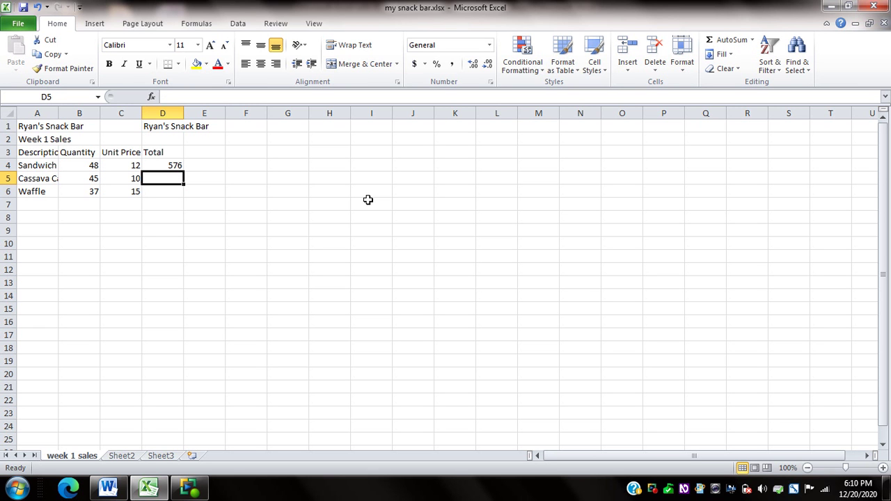
- Enter =B5*C5 in D5 and =B6*C6 in D6, giving totals of 450 and 555
{"action": "type", "text": "=b5"}
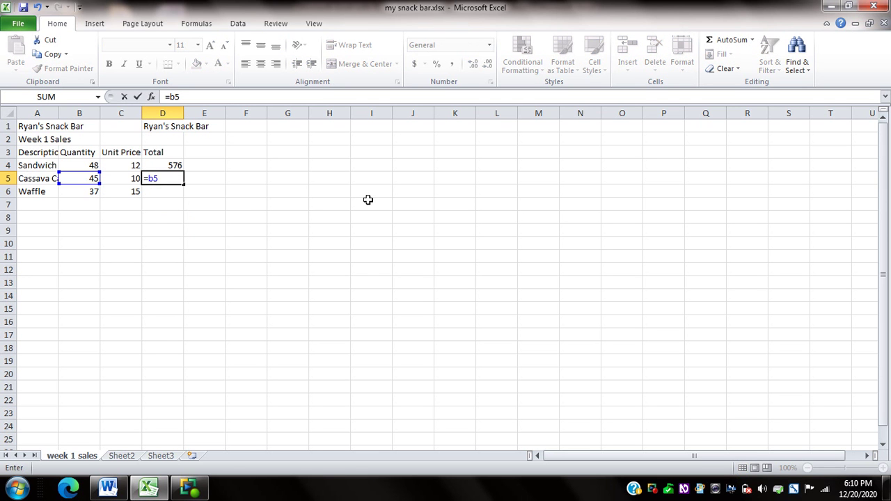
{"action": "type", "text": "*c5"}
{"action": "key", "text": "Return"}
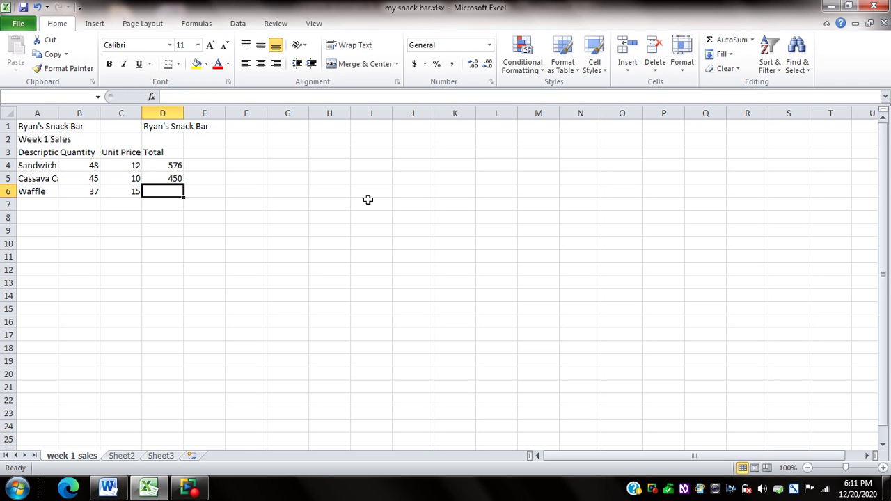
{"action": "type", "text": "="}
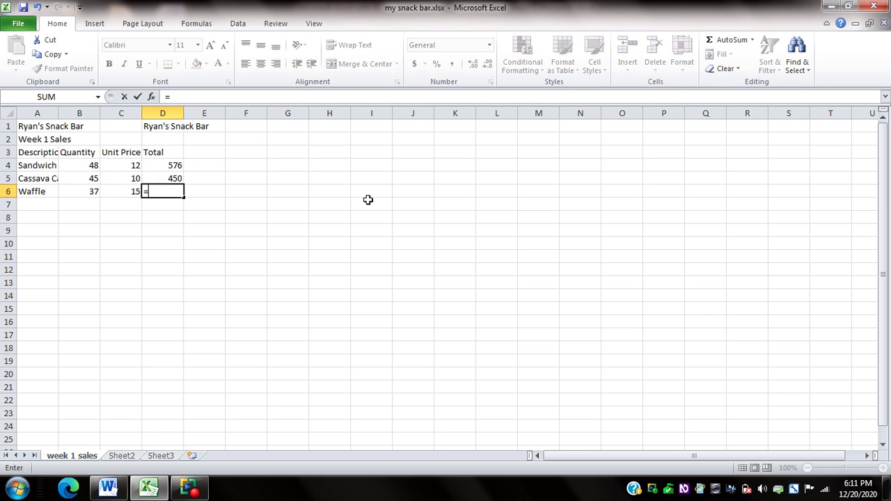
{"action": "type", "text": "b6*c"}
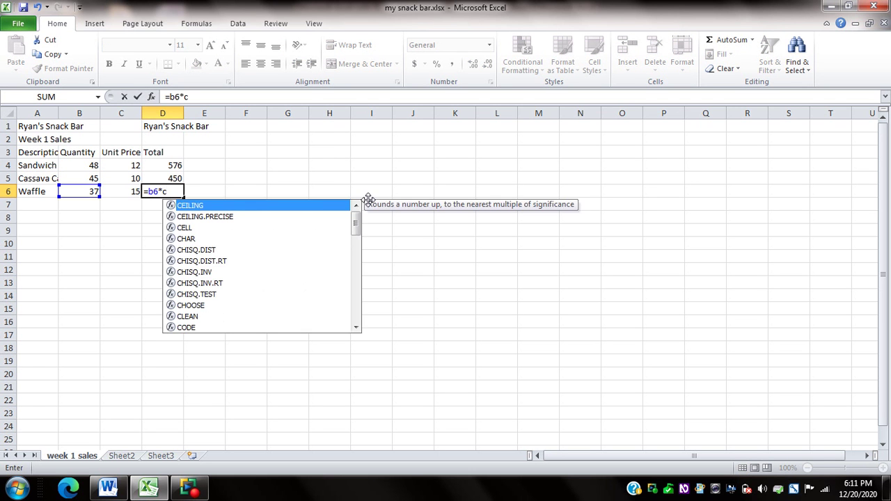
{"action": "type", "text": "6"}
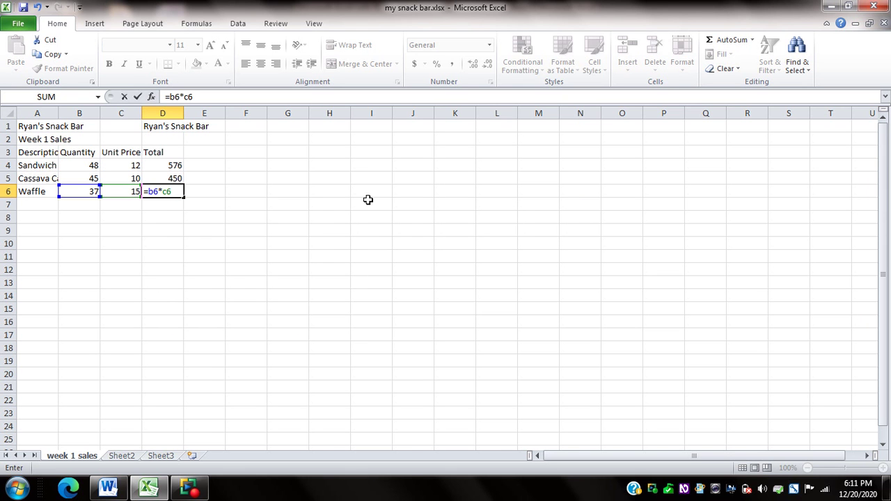
{"action": "key", "text": "Return"}
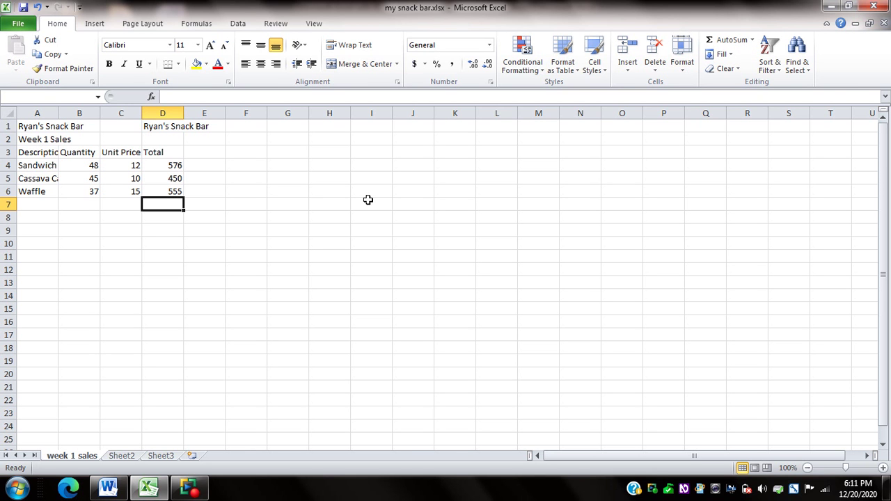
{"action": "key", "text": "Up"}
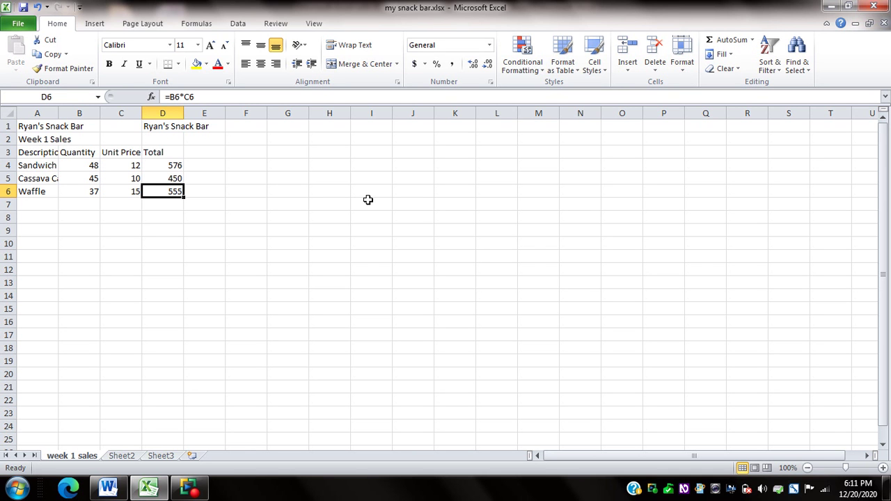
{"action": "key", "text": "Up"}
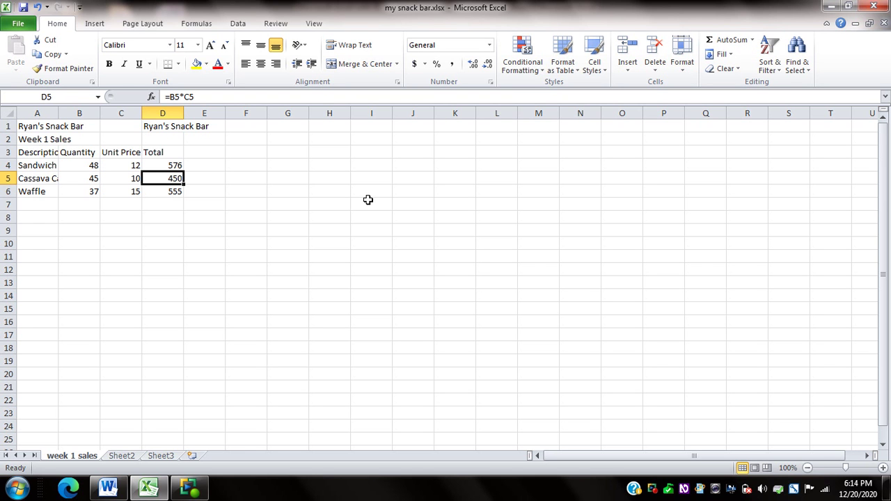
{"action": "key", "text": "Up"}
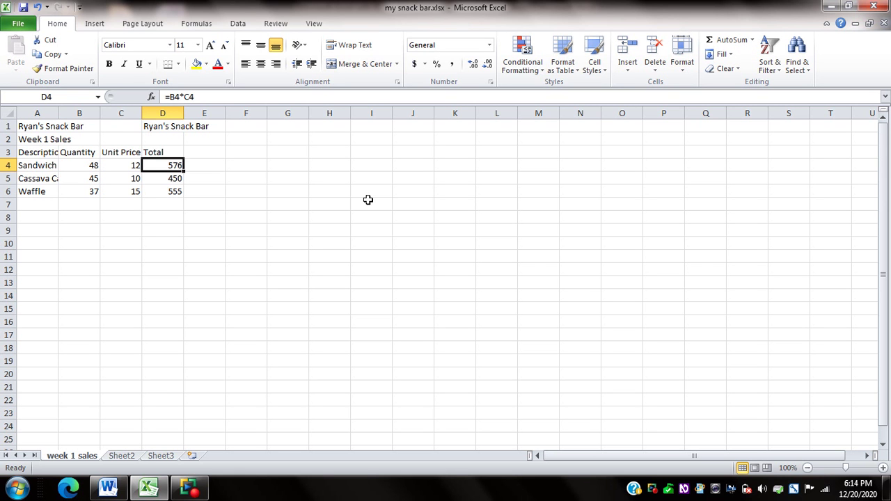
{"action": "key", "text": "Right"}
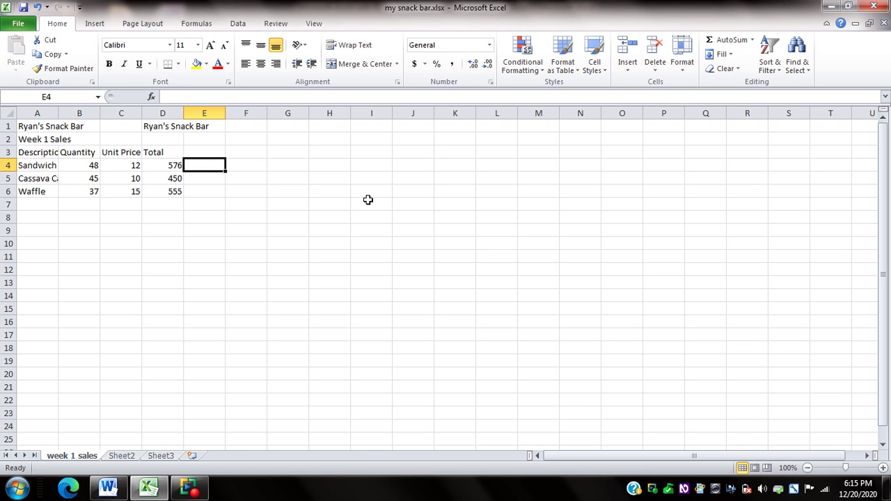
- Enter =D4/2, =D5/2 and =D6/2 in E4:E6, giving 288, 225 and 277.5
{"action": "type", "text": "="}
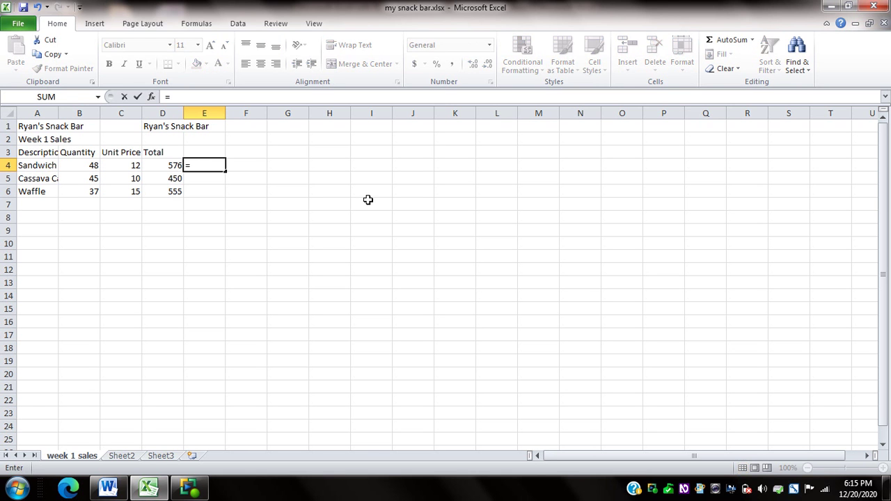
{"action": "type", "text": "d4/2"}
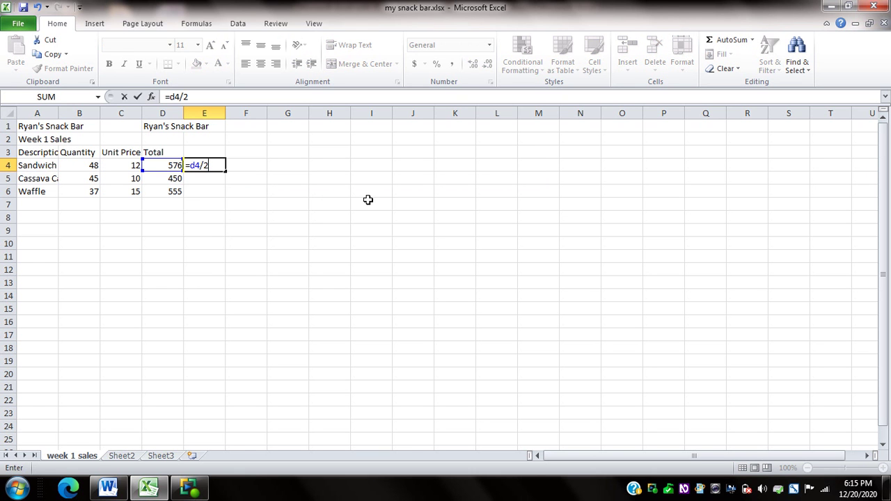
{"action": "key", "text": "Return"}
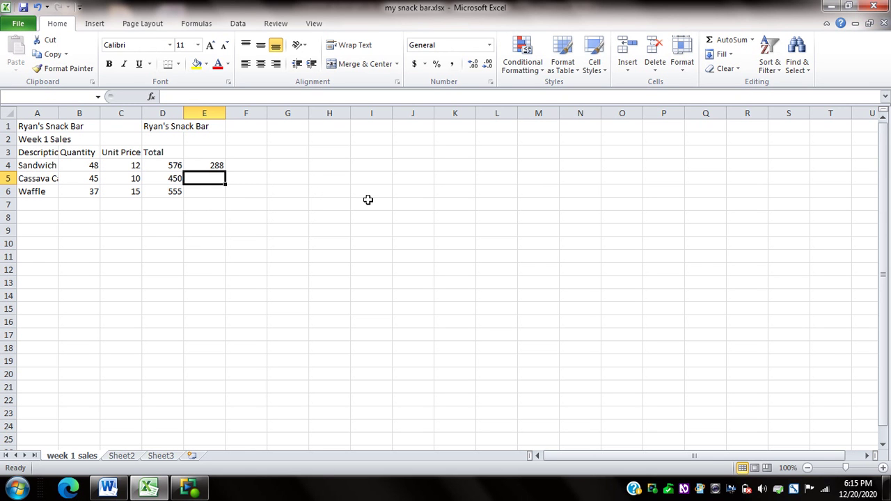
{"action": "key", "text": "Up"}
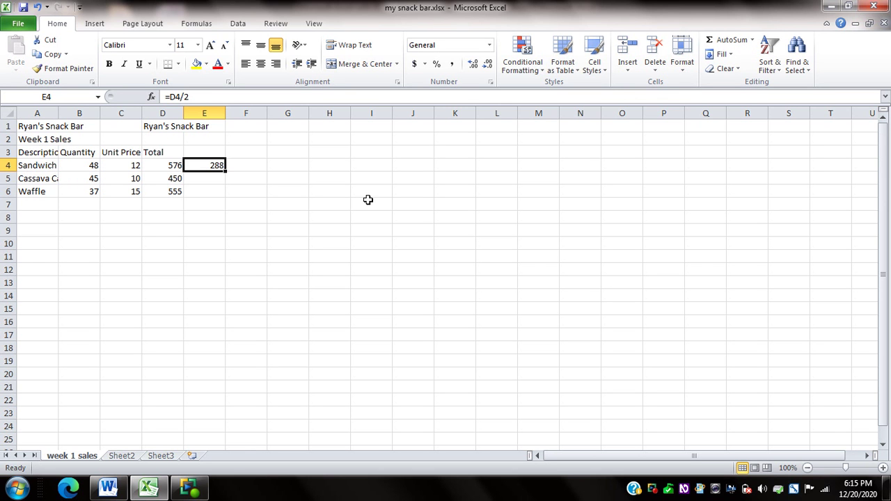
{"action": "key", "text": "Down"}
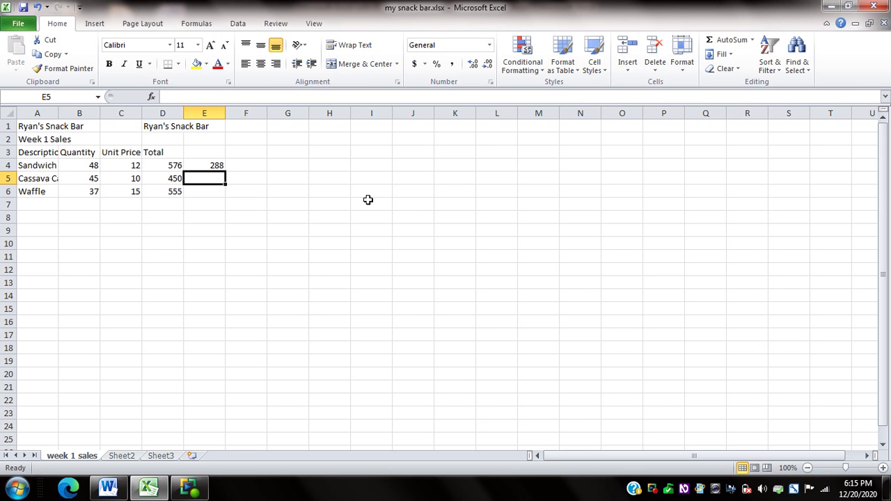
{"action": "type", "text": "=d5"}
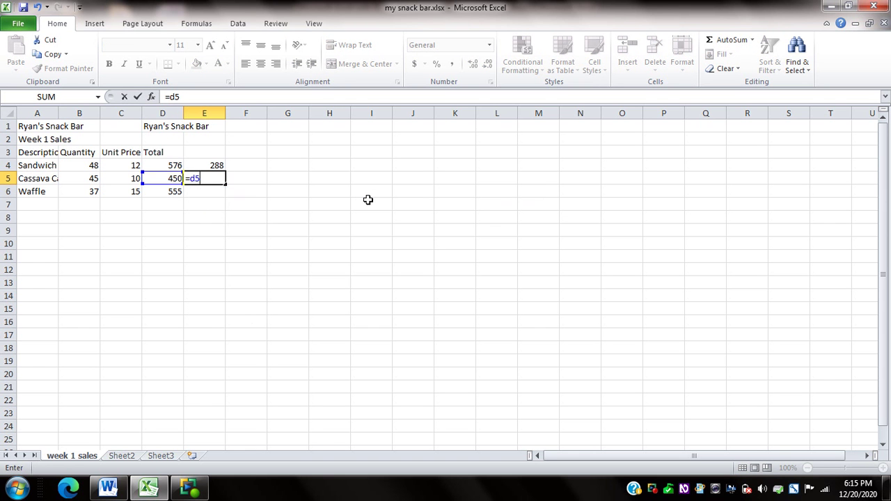
{"action": "type", "text": "/2"}
{"action": "key", "text": "Return"}
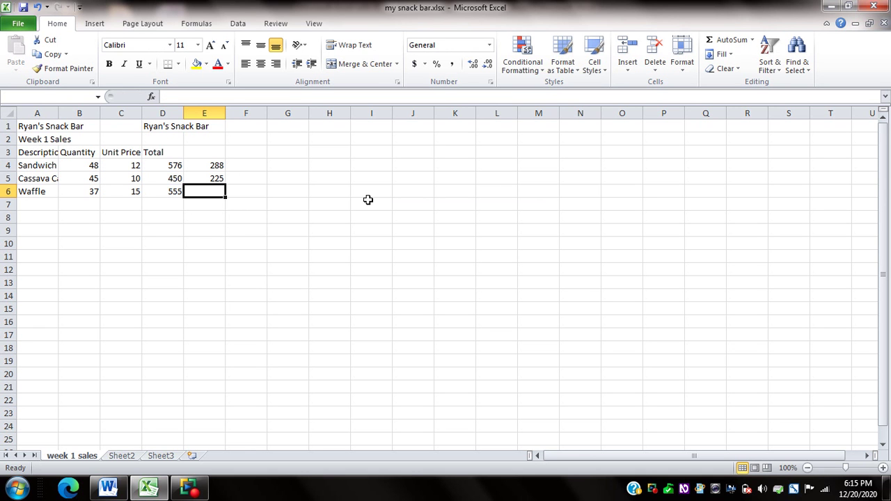
{"action": "type", "text": "=d"}
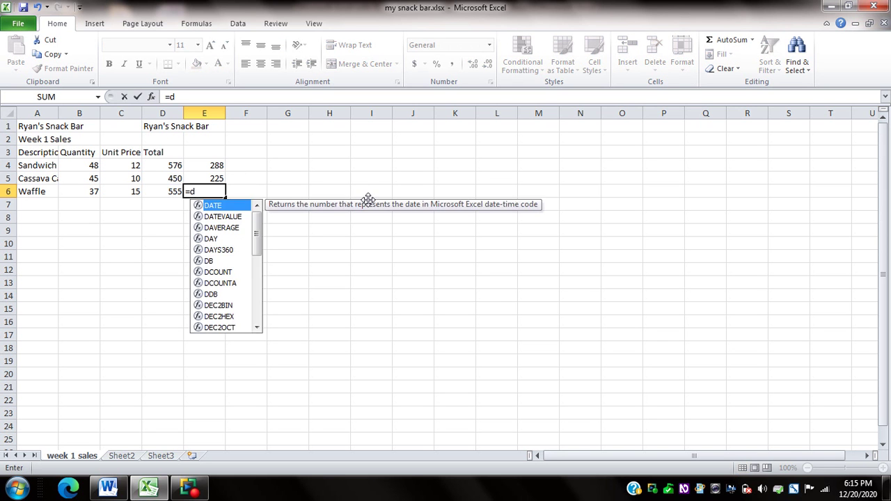
{"action": "type", "text": "6/2"}
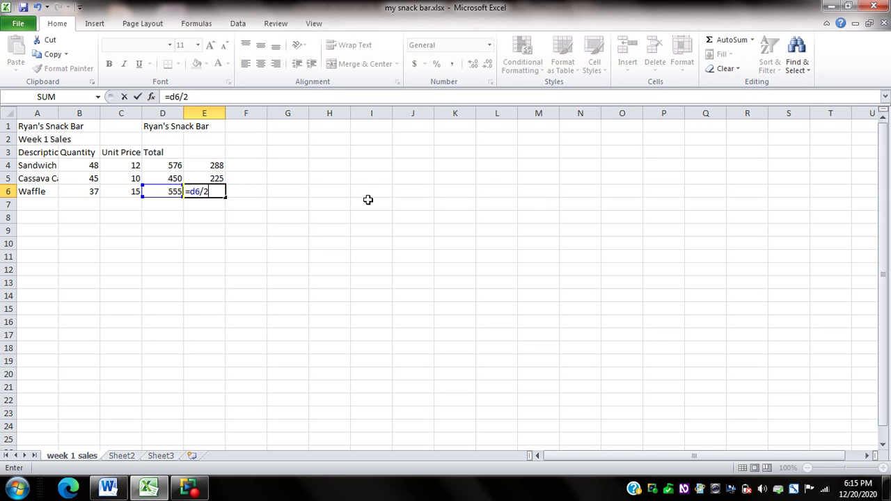
{"action": "key", "text": "Return"}
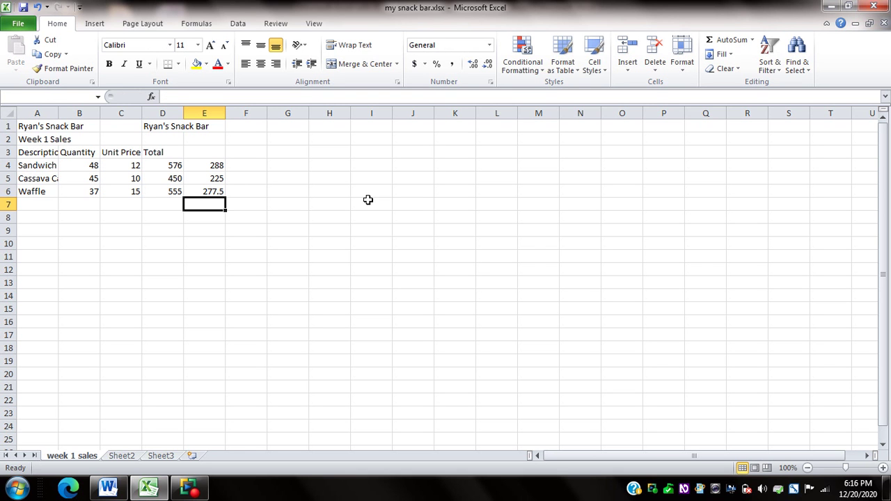
{"action": "key", "text": "Up"}
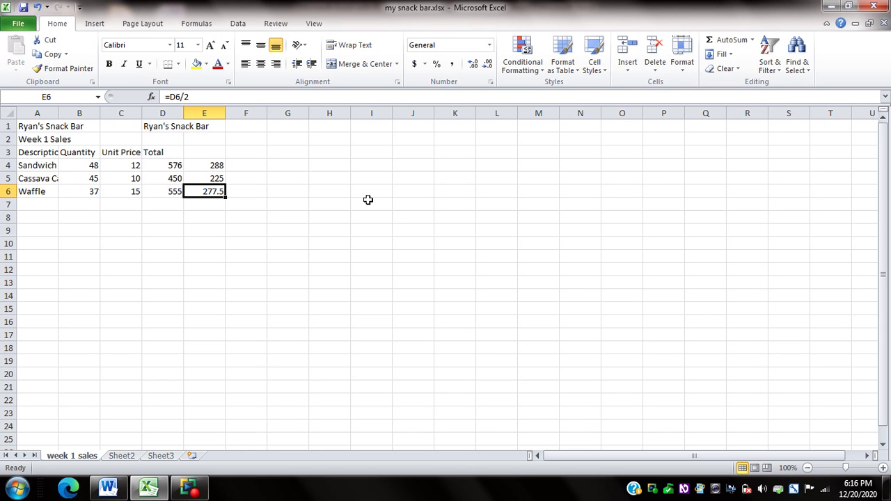
{"action": "key", "text": "Up"}
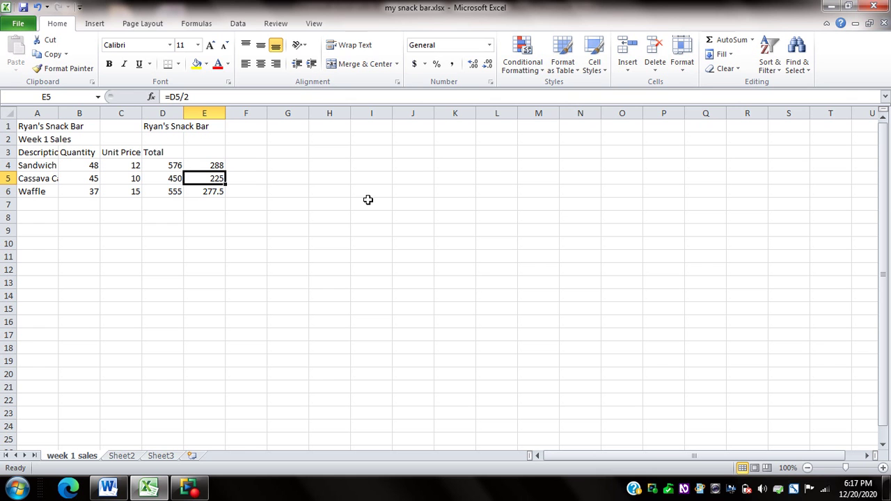
{"action": "key", "text": "Down"}
{"action": "key", "text": "Down"}
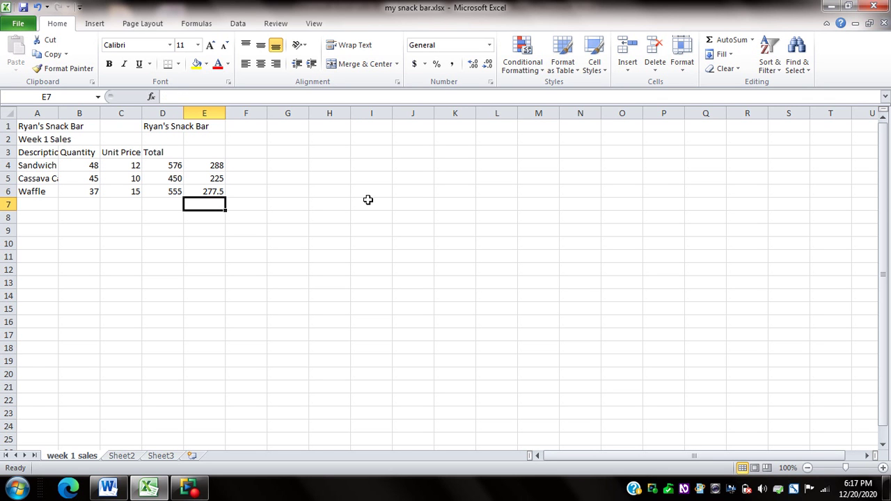
- Enter =D4+D5+D6 in D7 for a grand total of 1581
{"action": "key", "text": "Left"}
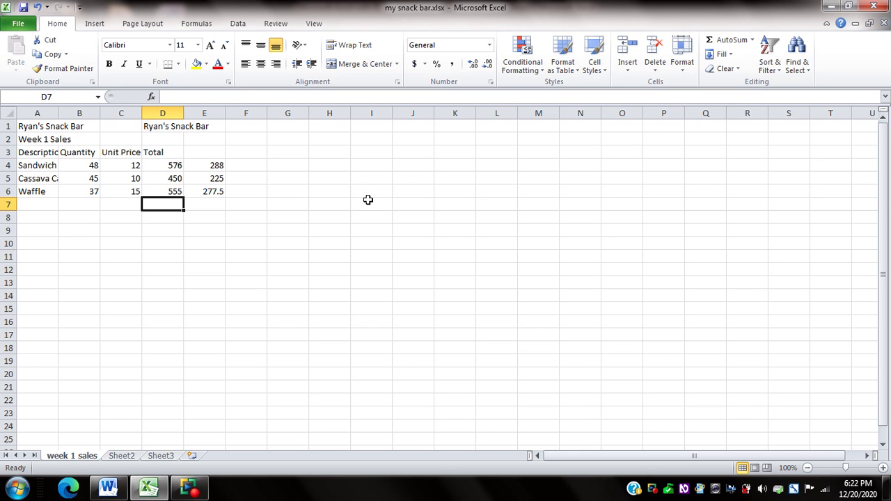
{"action": "type", "text": "=d"}
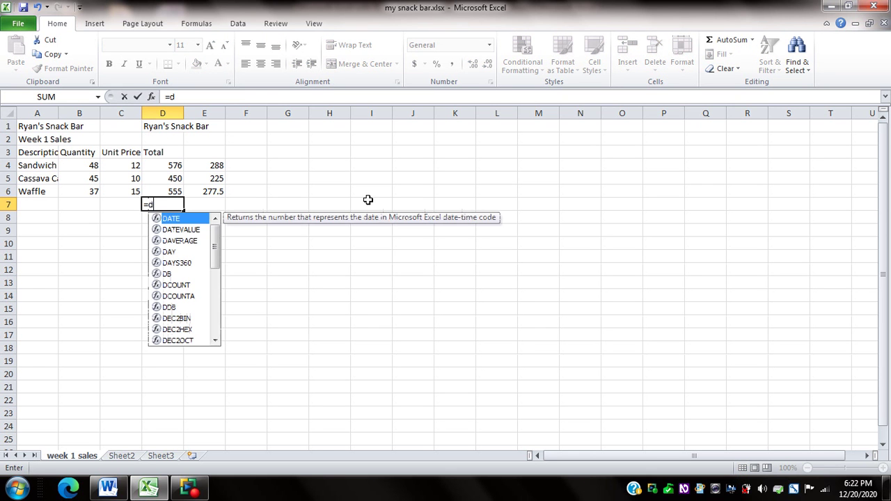
{"action": "type", "text": "4+d5"}
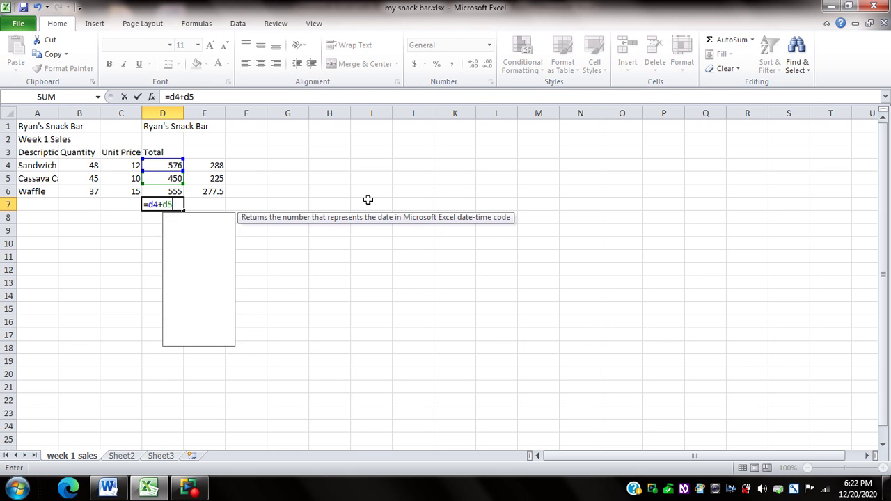
{"action": "type", "text": "+"}
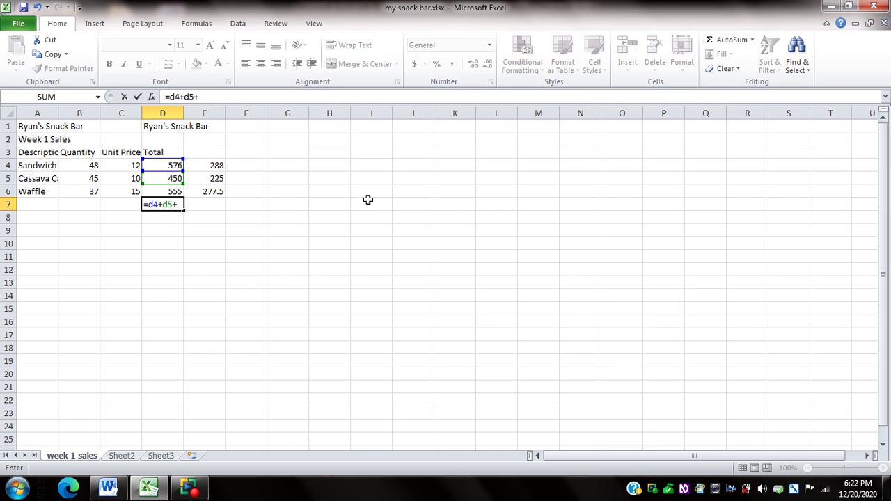
{"action": "type", "text": "d"}
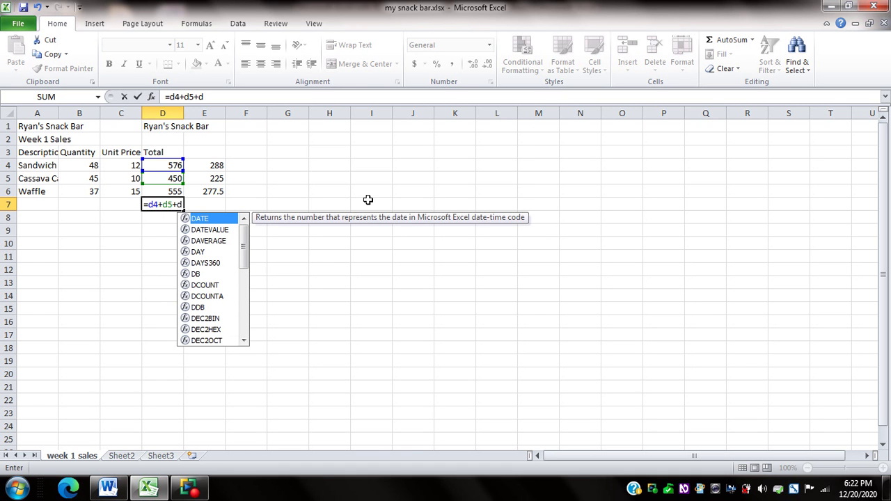
{"action": "type", "text": "6"}
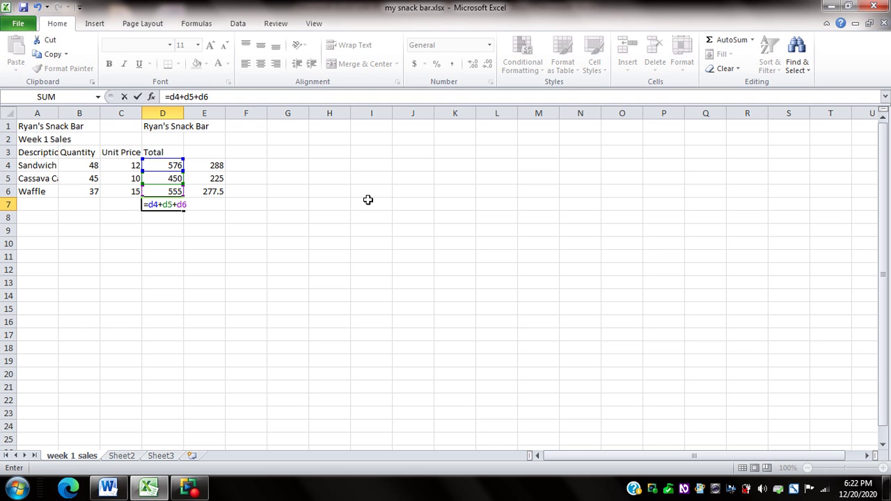
{"action": "key", "text": "Return"}
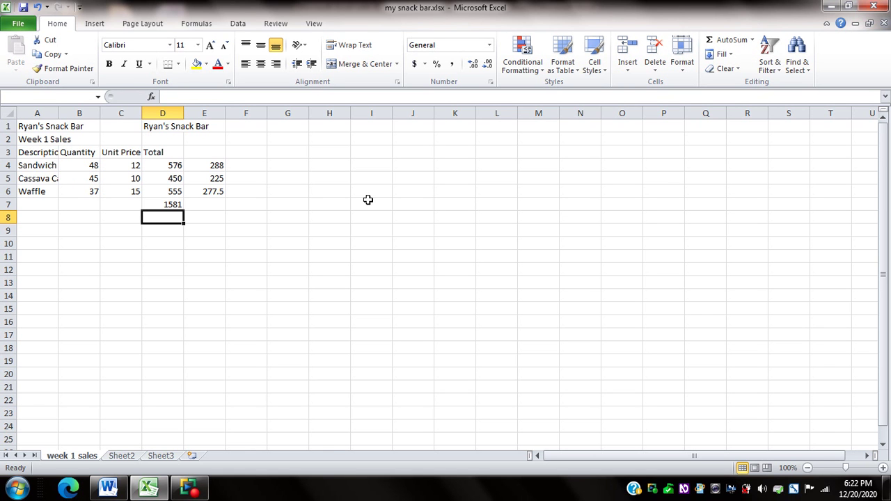
{"action": "key", "text": "Up"}
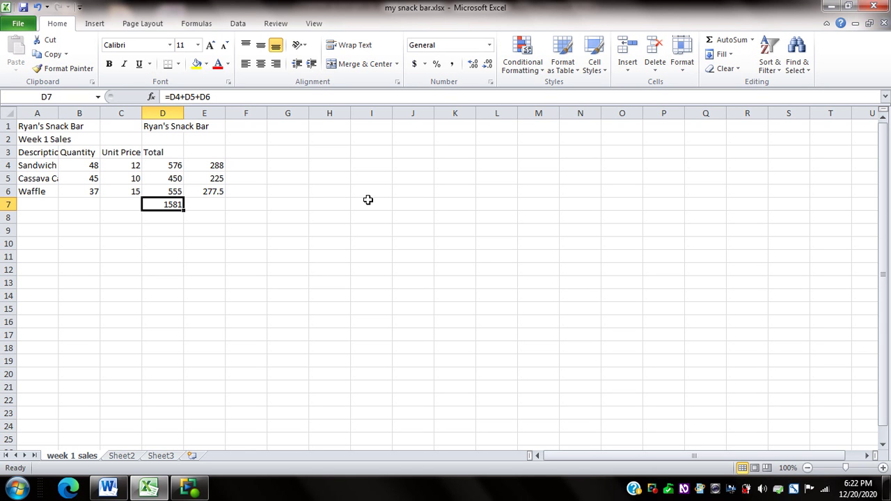
{"action": "key", "text": "Down"}
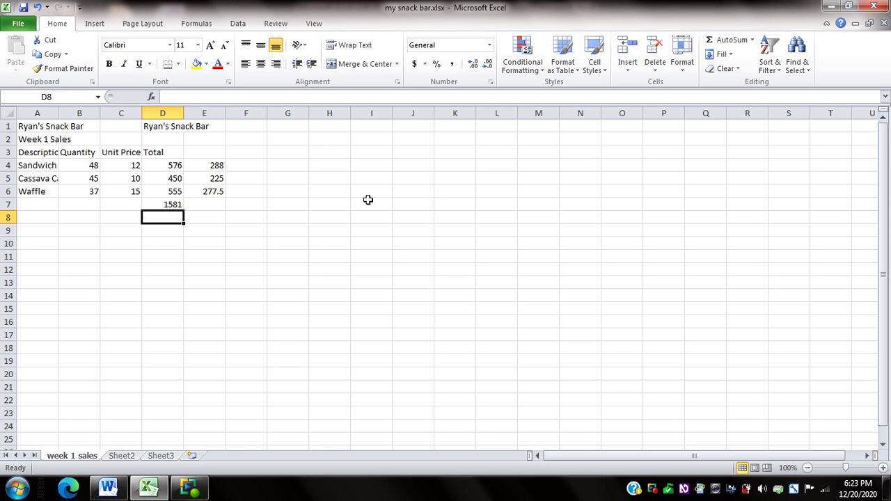
- Enter =SUM(D4:D6) in D8, also giving 1581
{"action": "type", "text": "="}
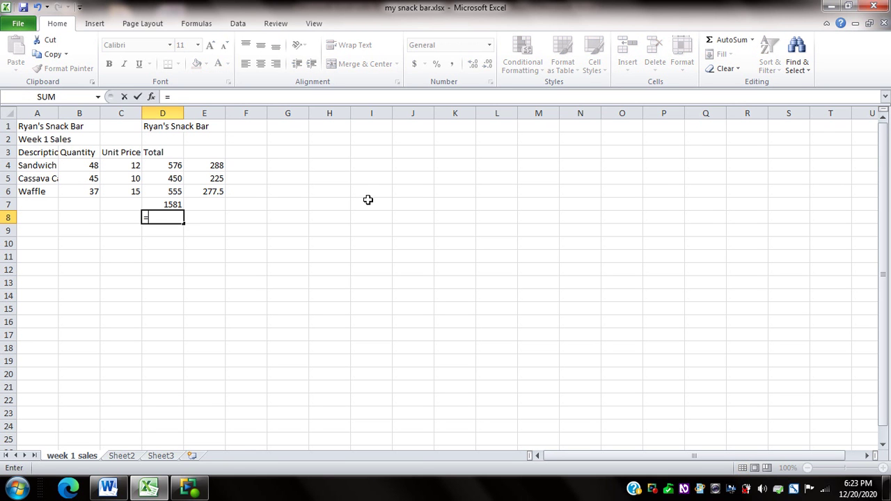
{"action": "type", "text": "sum"}
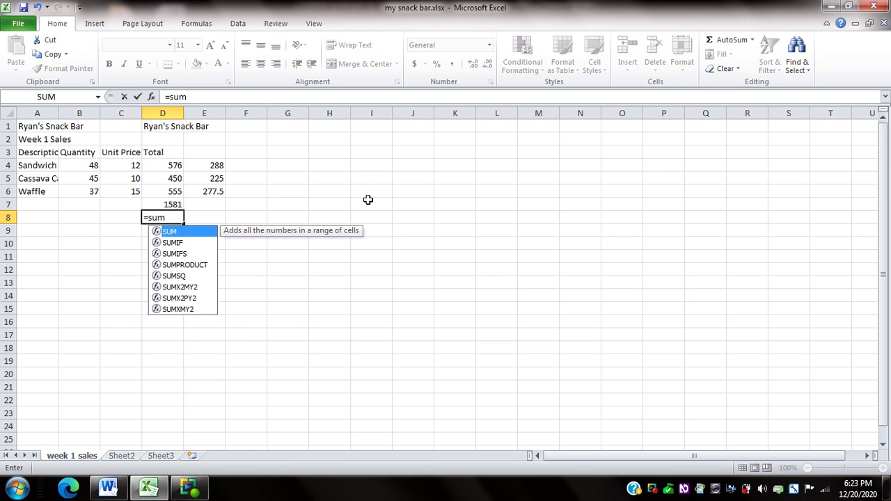
{"action": "type", "text": "(d"}
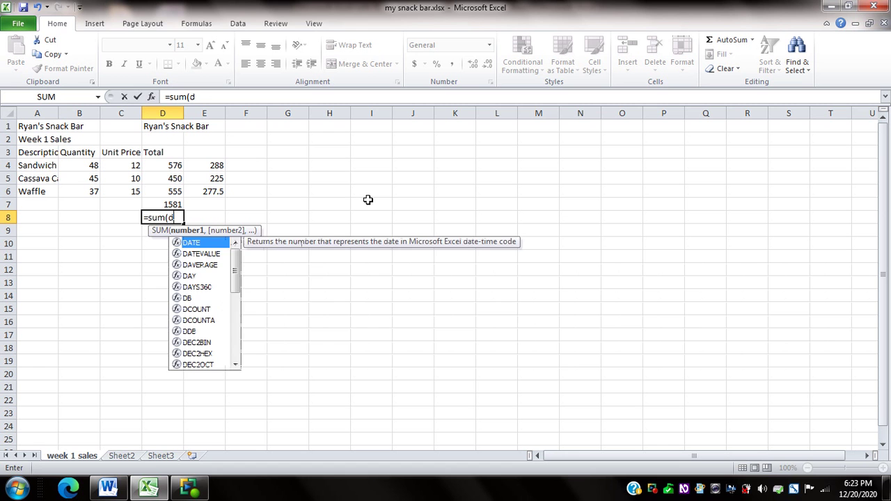
{"action": "type", "text": "4:d6"}
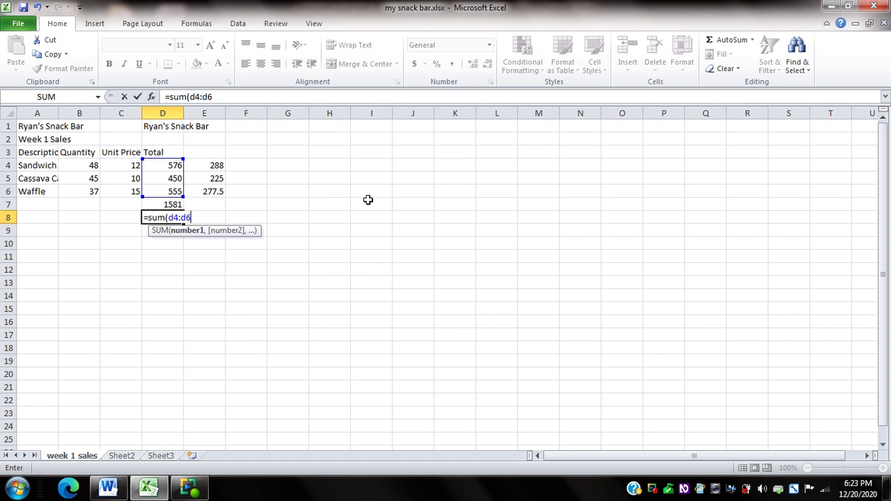
{"action": "type", "text": ")"}
{"action": "key", "text": "Return"}
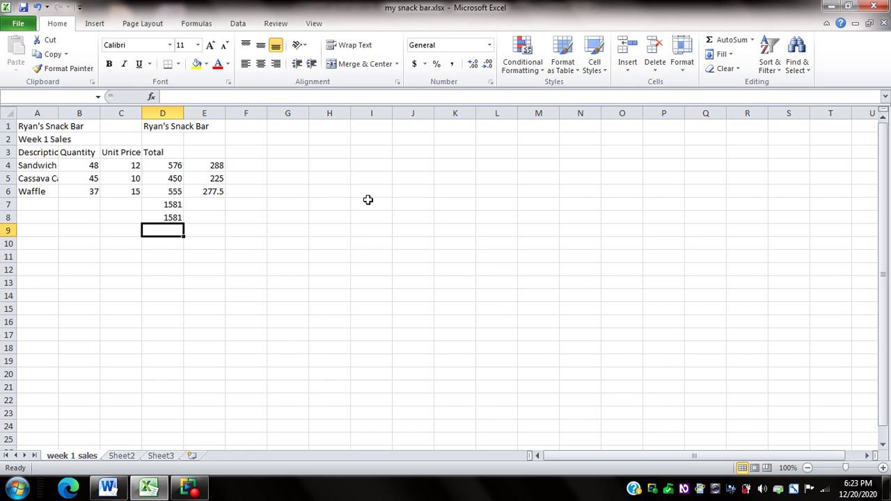
{"action": "key", "text": "Up"}
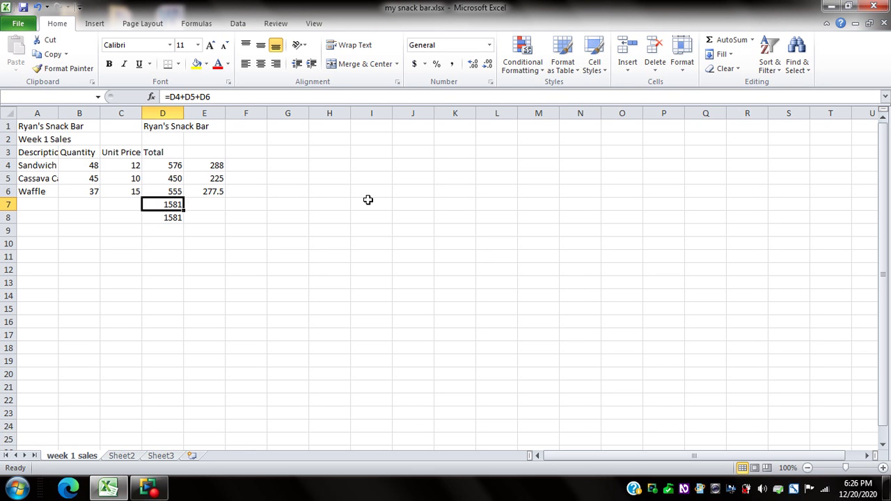
- AutoSum E4:E6 into E7 with Alt+= for a total of 790.5
{"action": "key", "text": "Right"}
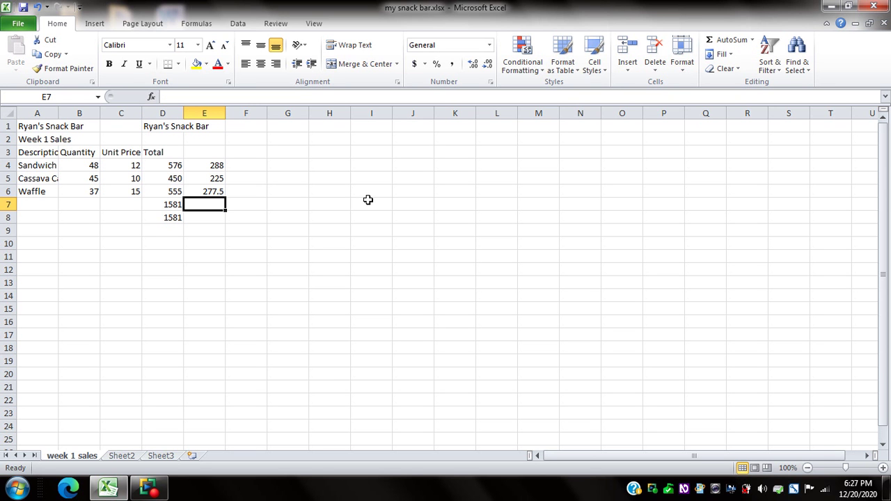
{"action": "key", "text": "alt+equal"}
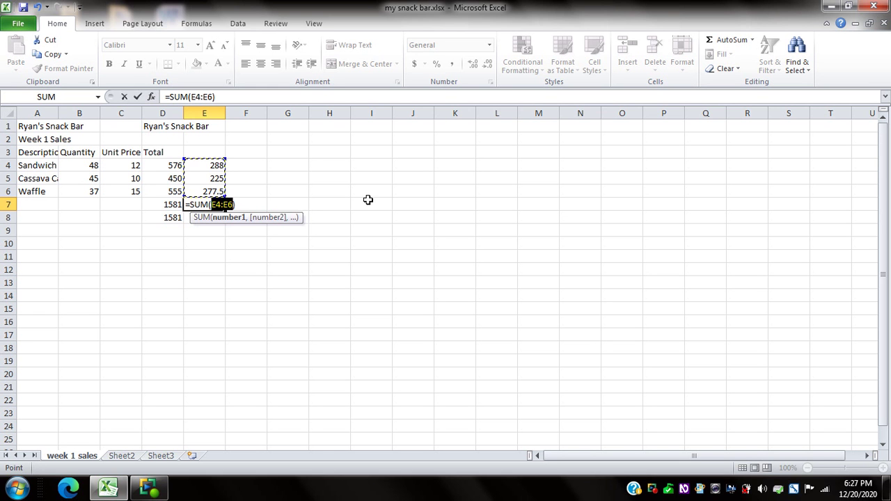
{"action": "key", "text": "Return"}
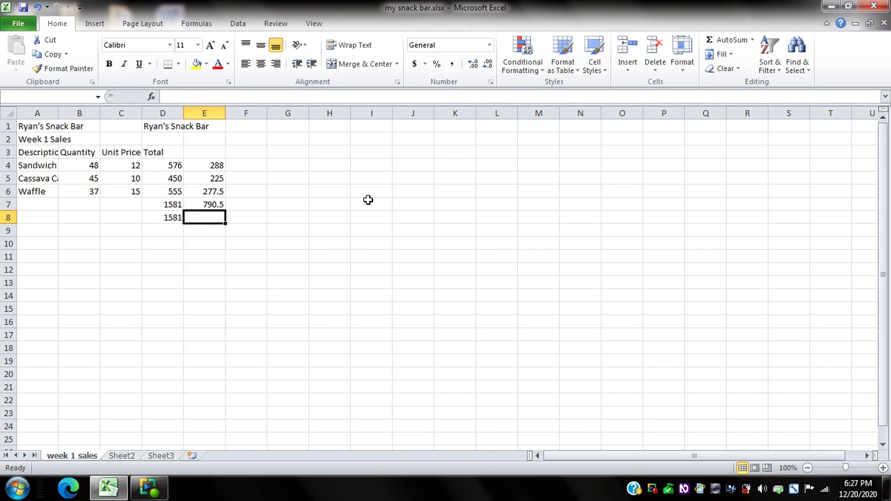
{"action": "key", "text": "Up"}
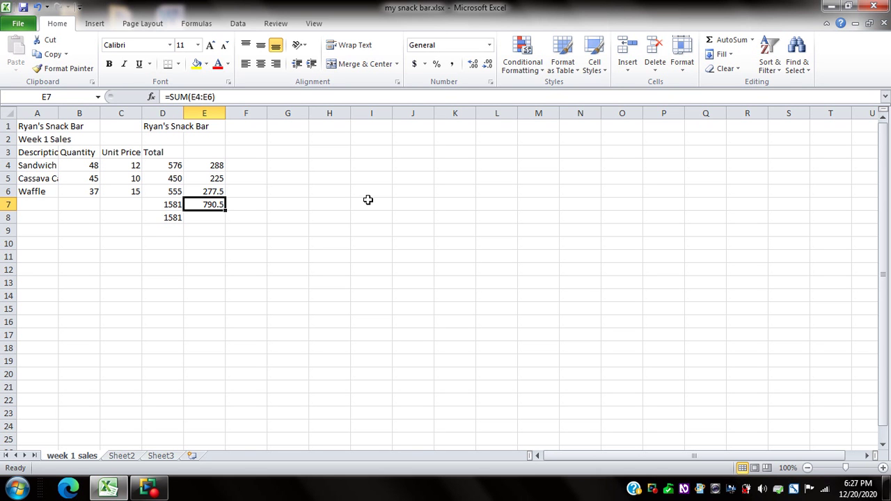
{"action": "key", "text": "Down"}
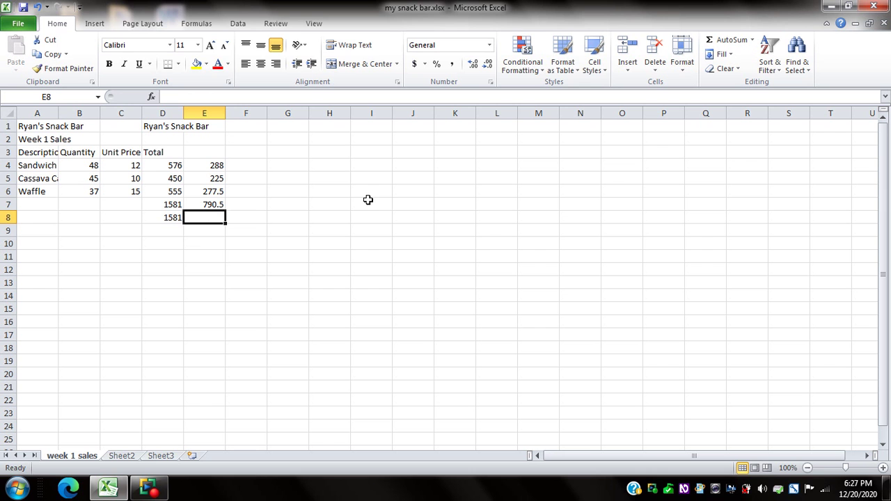
- Type =SUM(E4:E6) into E8, also showing 790.5
{"action": "type", "text": "=sum"}
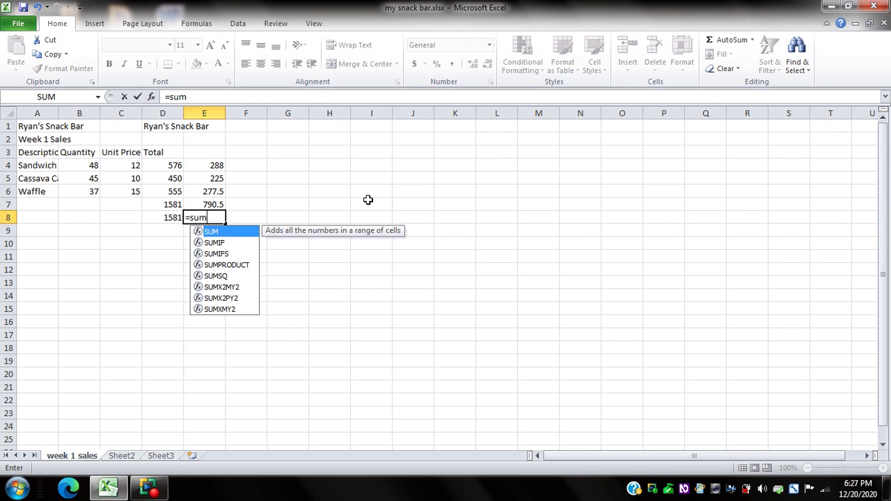
{"action": "type", "text": "("}
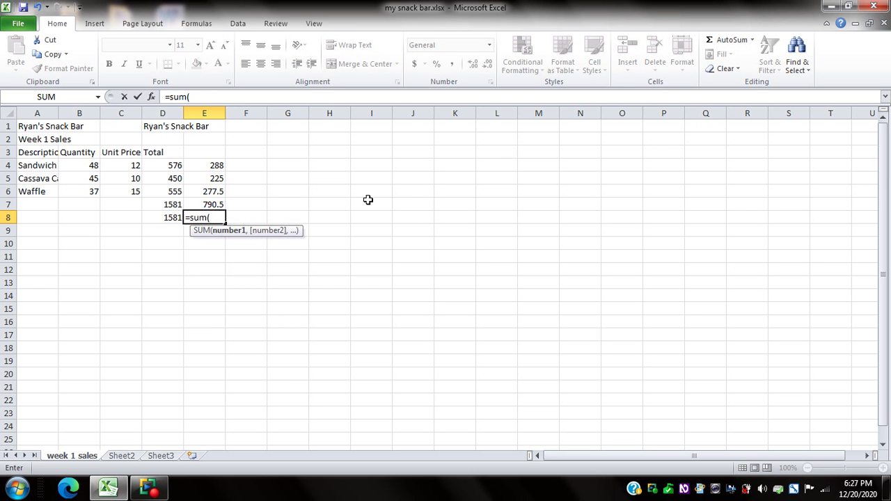
{"action": "type", "text": "e4:e6"}
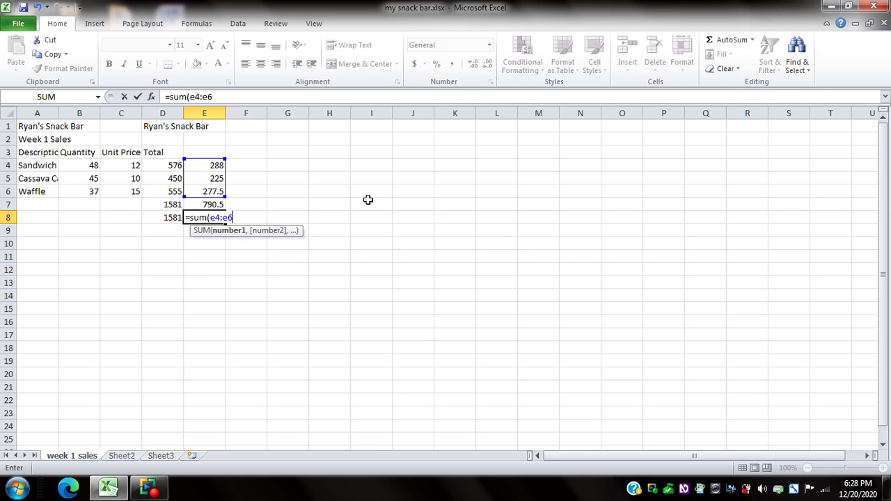
{"action": "type", "text": ")"}
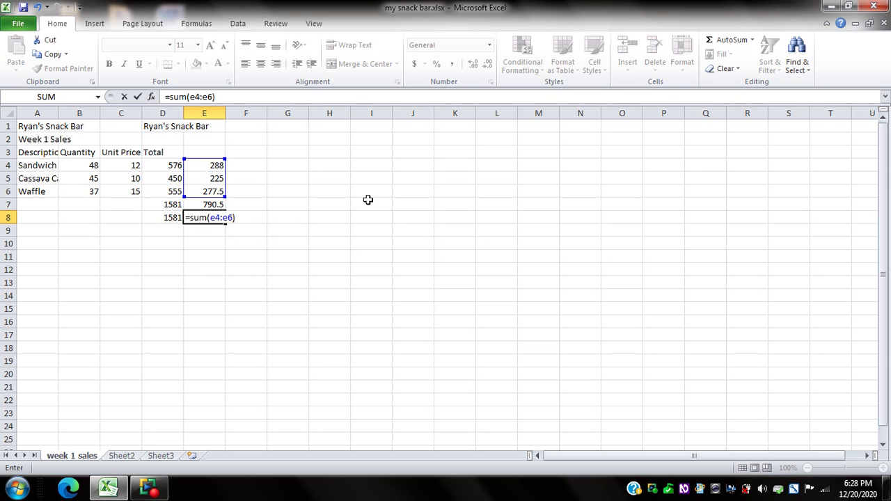
{"action": "key", "text": "Return"}
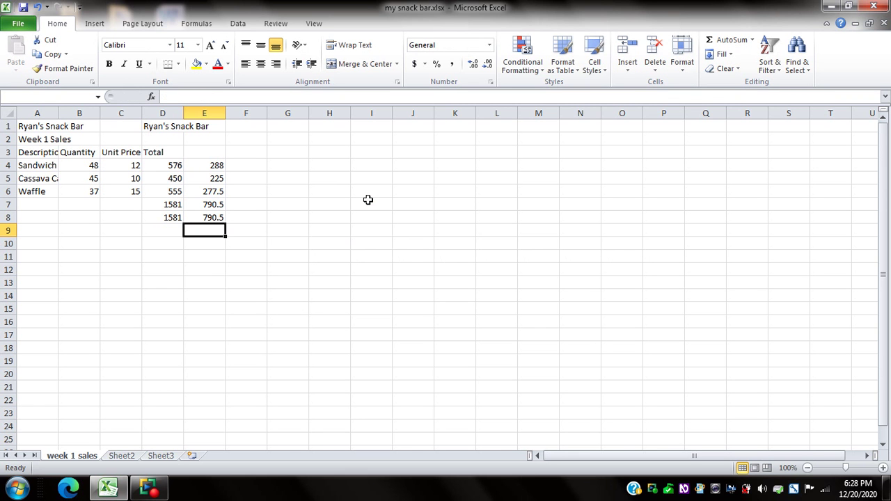
{"action": "key", "text": "Up"}
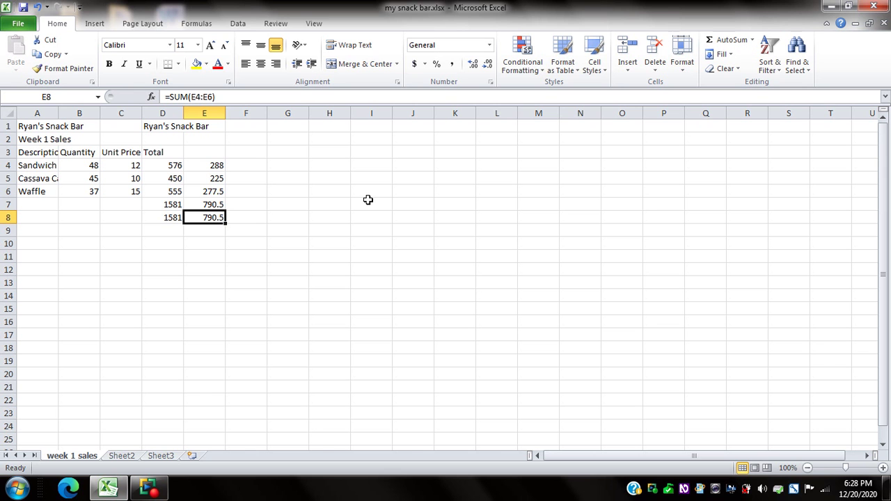